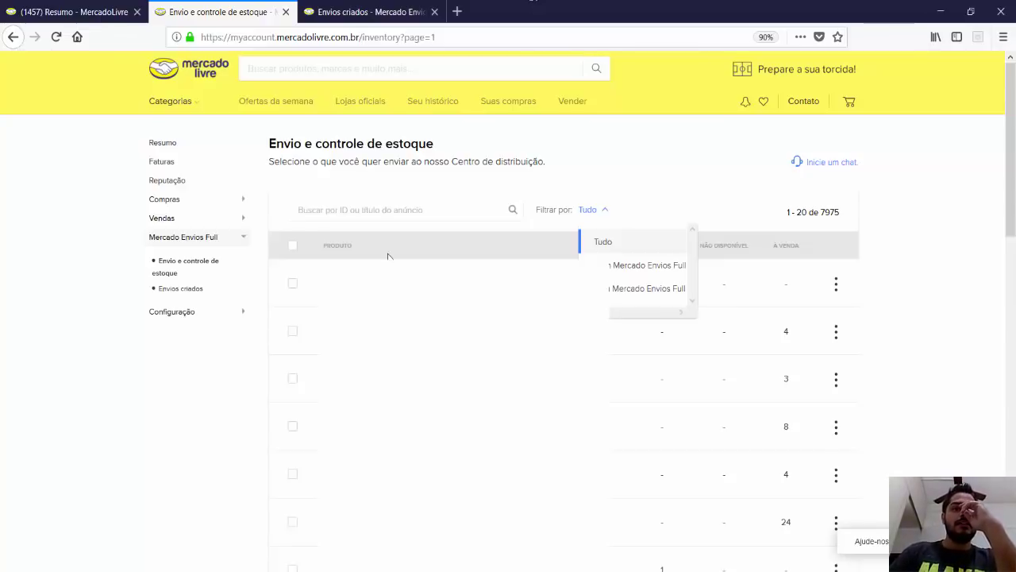
Select the first five products in the stock list and start preparing a shipment with them
left_click(405, 212)
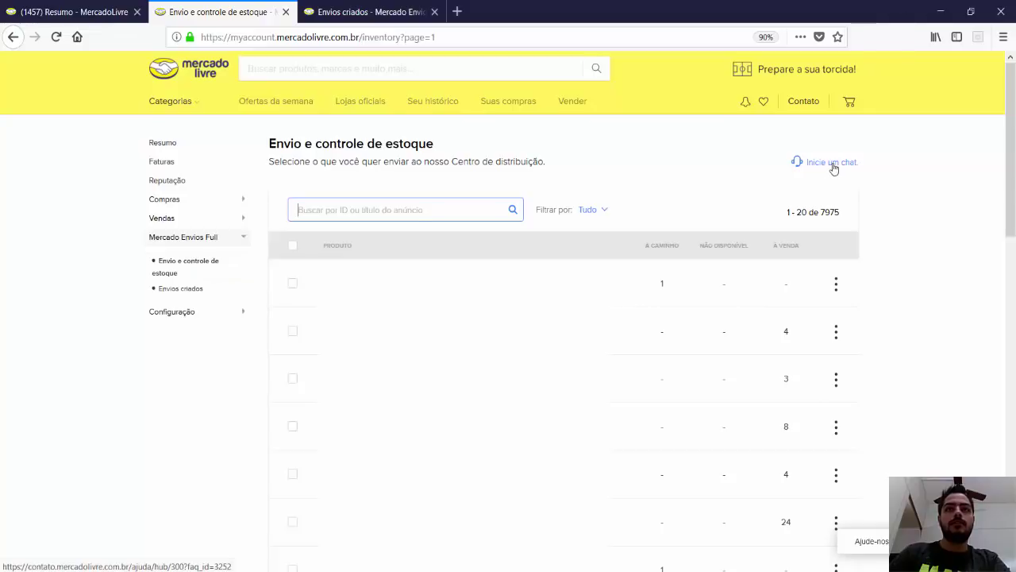
left_click(293, 285)
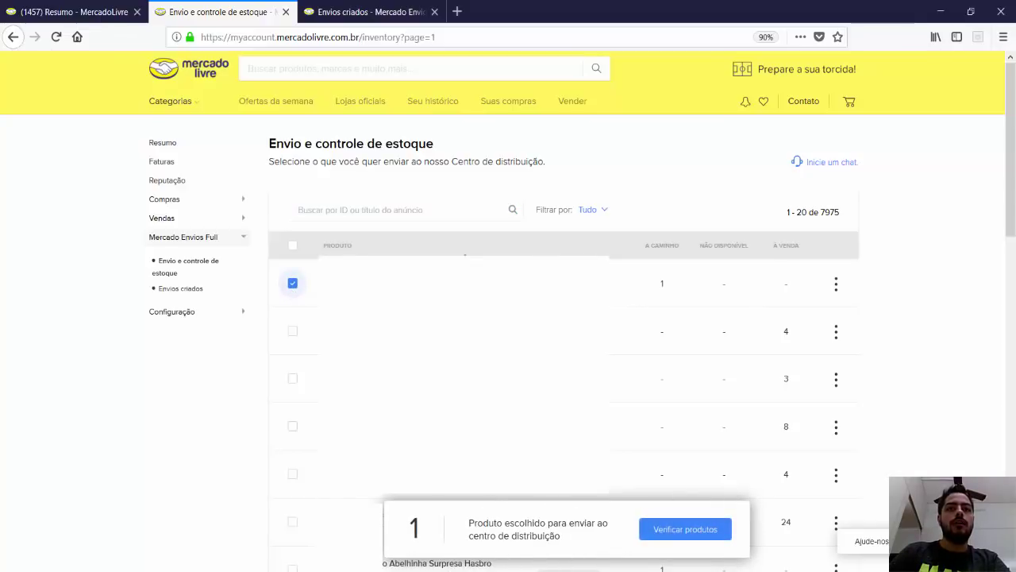
left_click(390, 212)
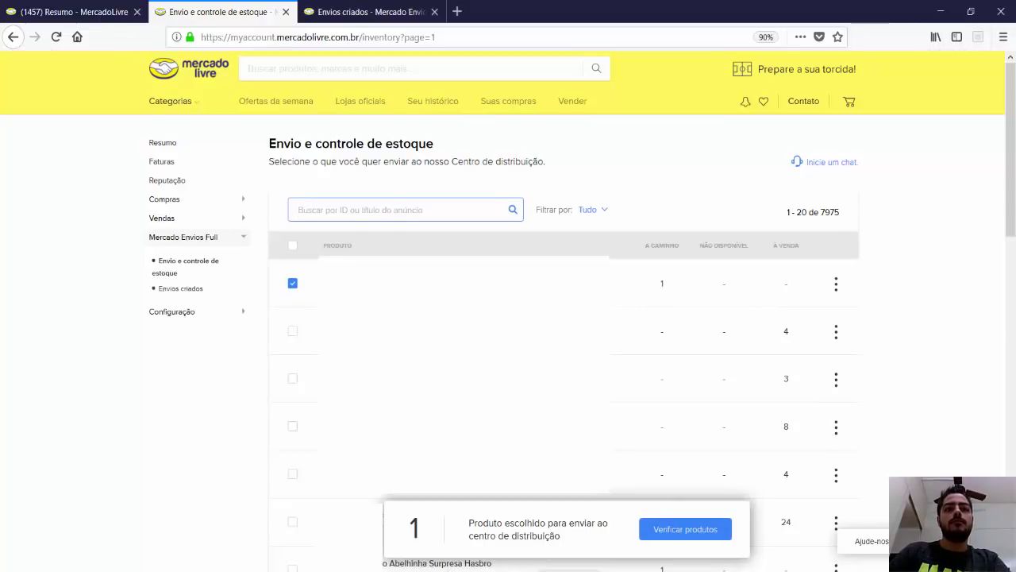
left_click(289, 336)
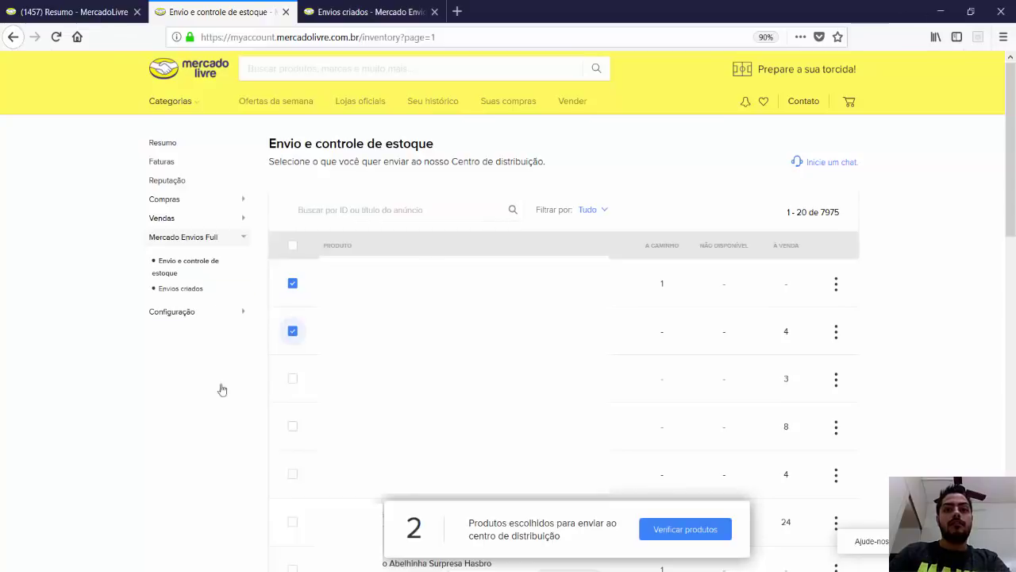
left_click(292, 475)
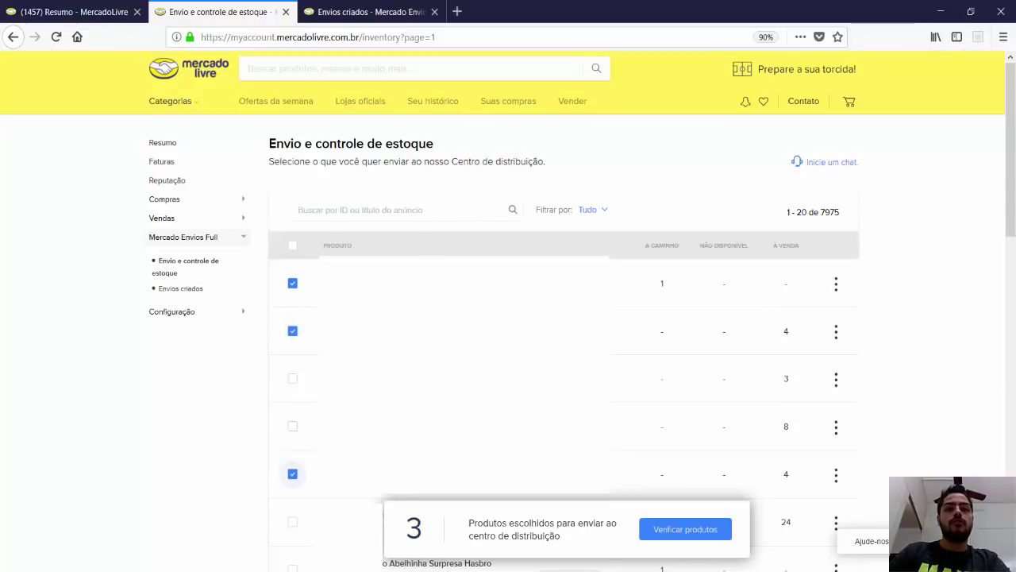
left_click(292, 427)
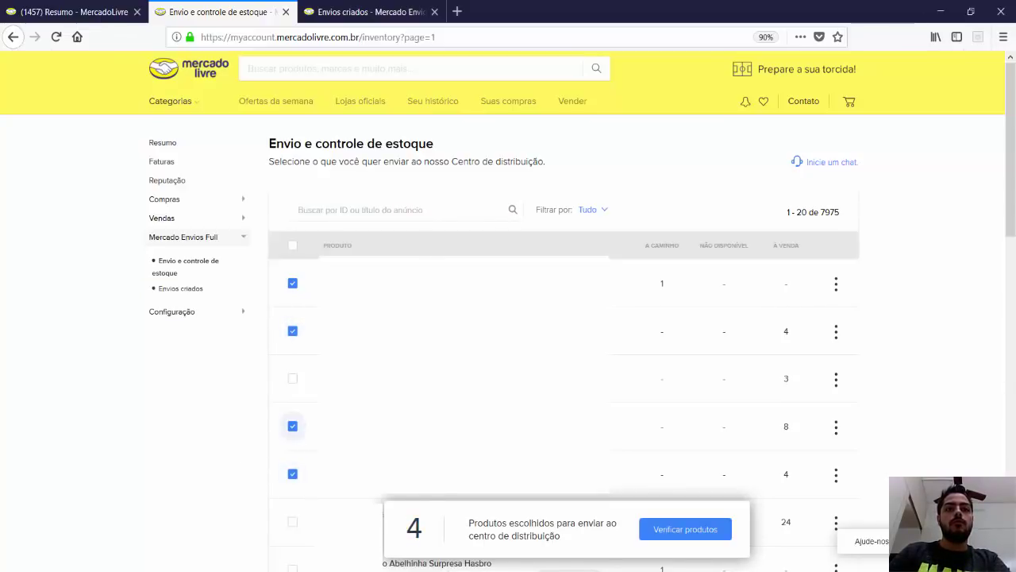
left_click(293, 380)
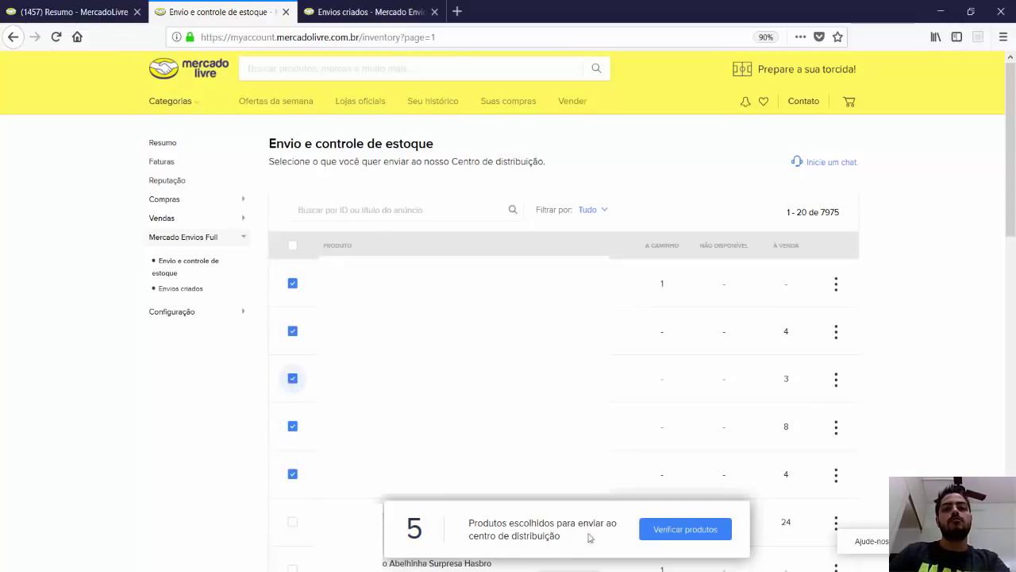
left_click(688, 530)
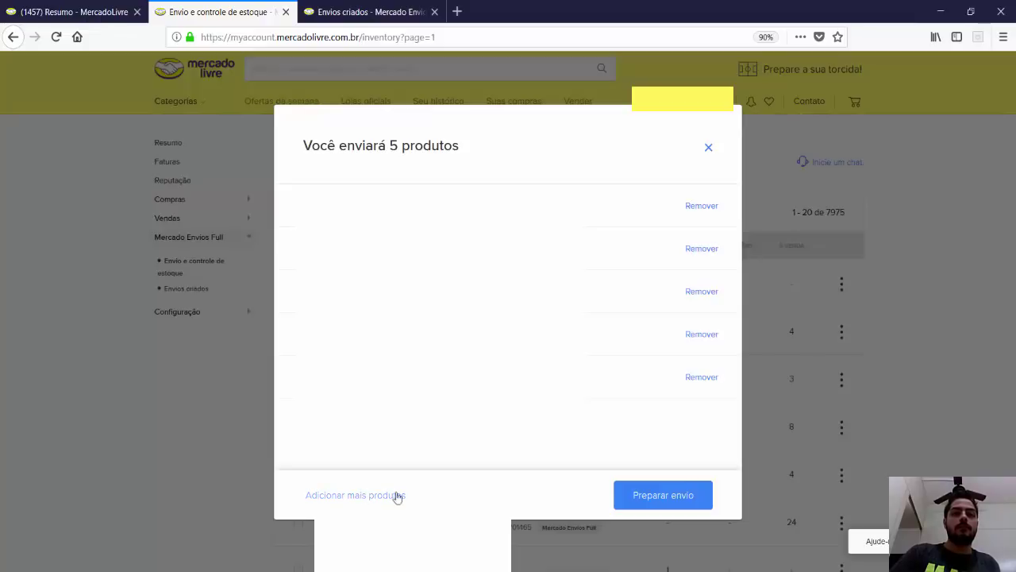
left_click(693, 497)
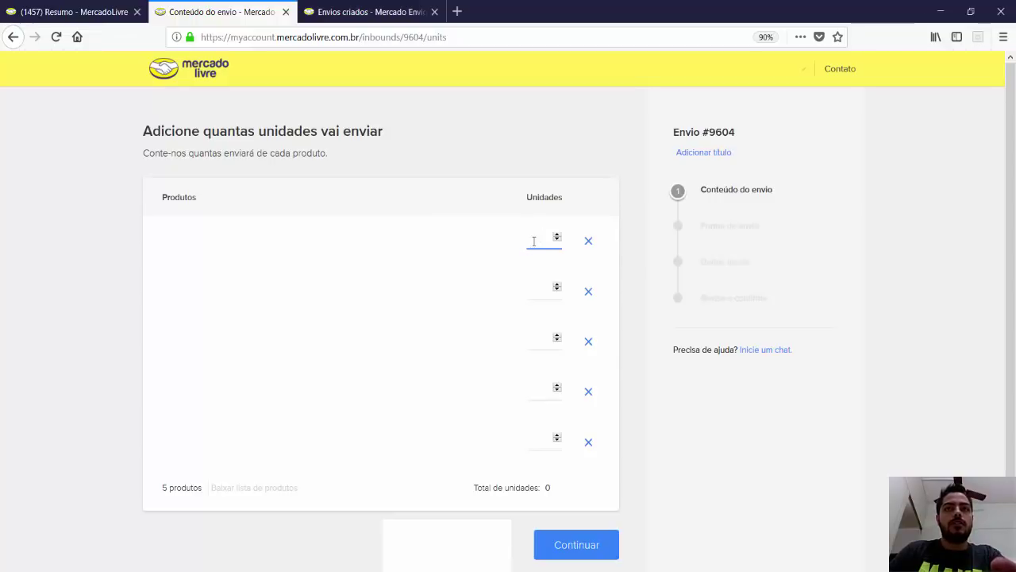
Set the units to send for the five products, in order, to 2, 3, 2, 3 and 2
type("2")
left_click(541, 286)
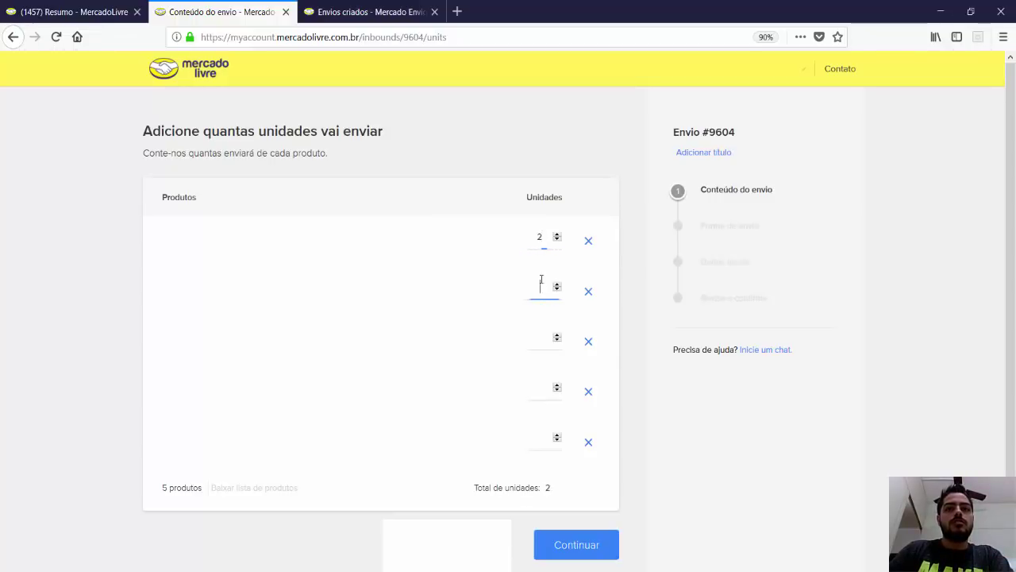
type("3")
left_click(542, 337)
type("2")
left_click(539, 387)
type("3")
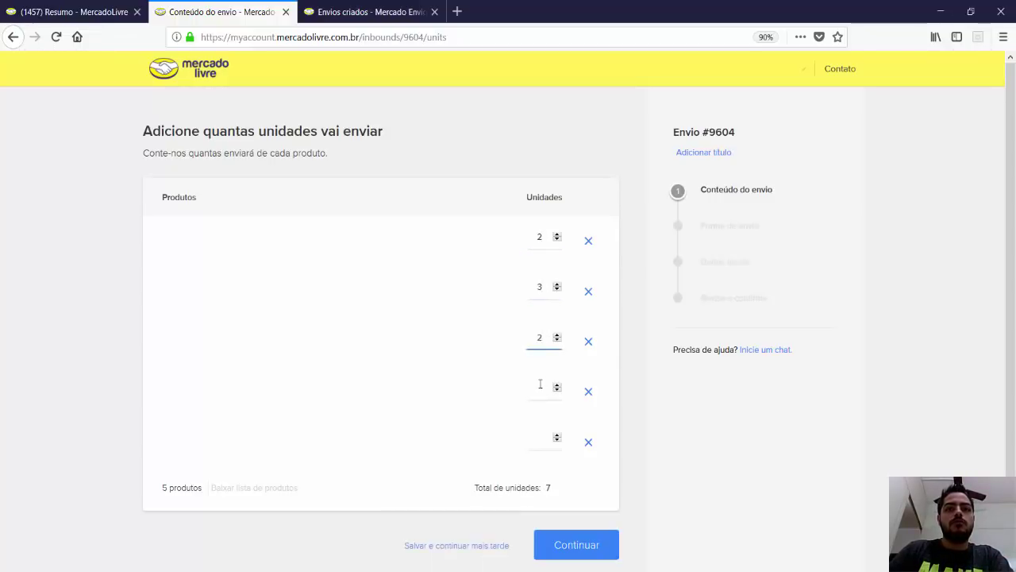
left_click(537, 438)
type("2")
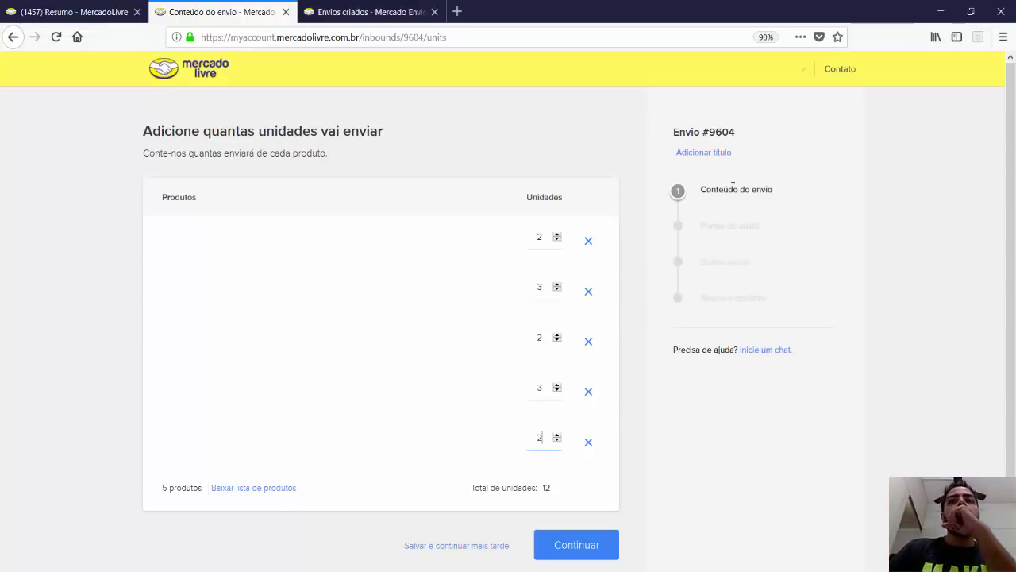
Add the title "Envio TEste" to the shipment and save it
left_click(702, 154)
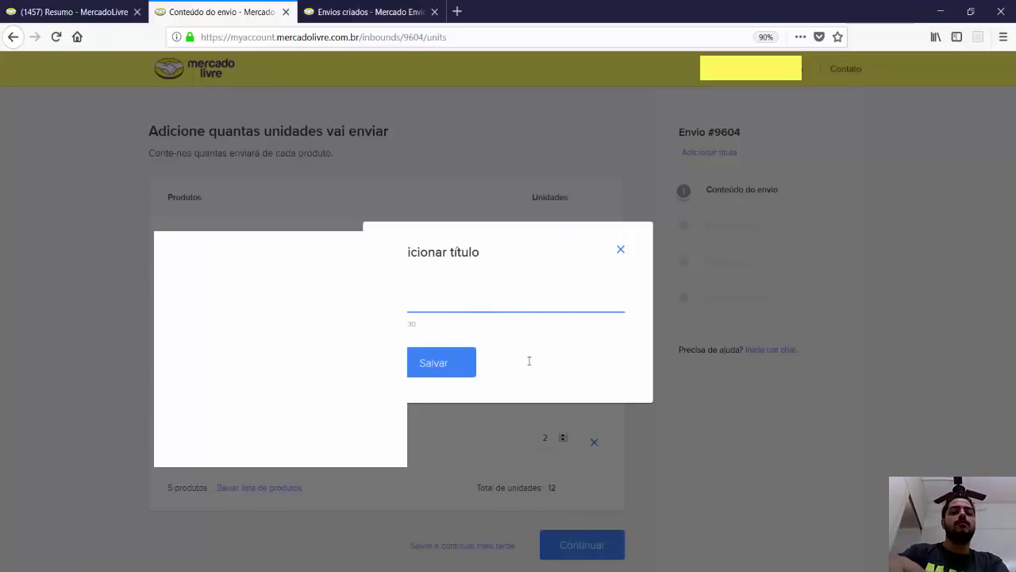
type("TEste")
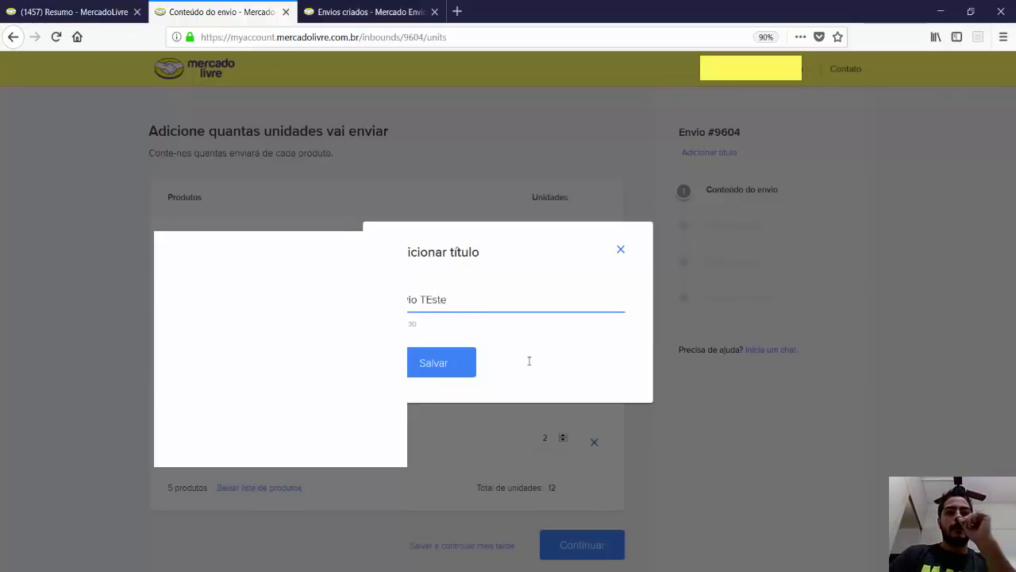
left_click(466, 370)
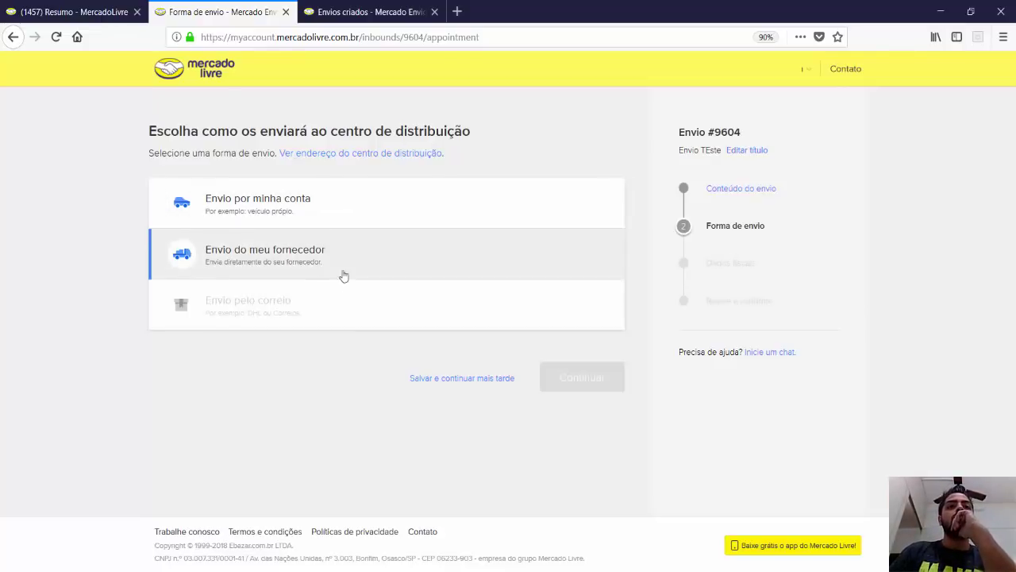
Choose "Envio por minha conta" as the shipping method and schedule arrival for 22/Mai/2018, "Das 13h às 19 h"
left_click(329, 212)
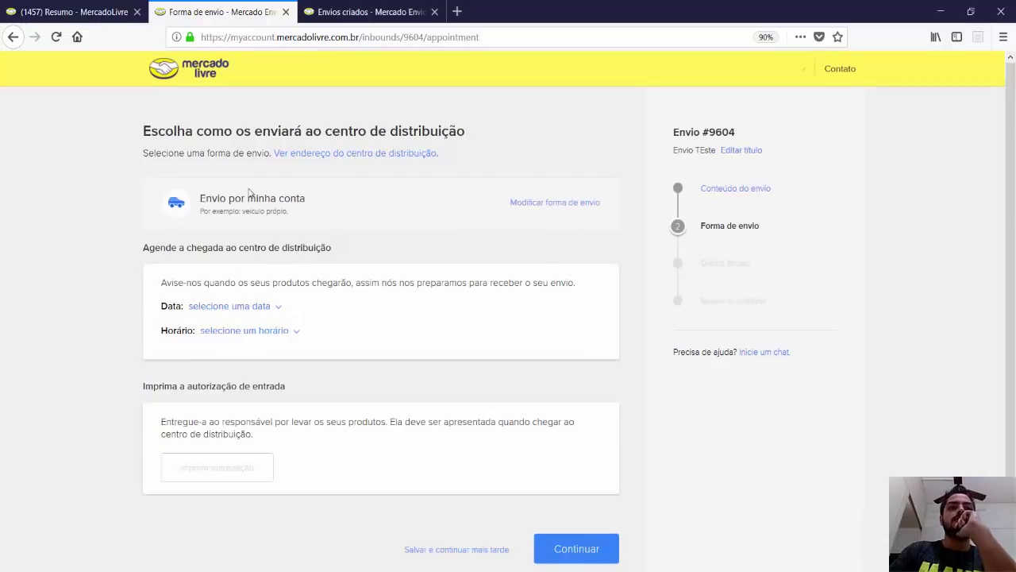
left_click(239, 307)
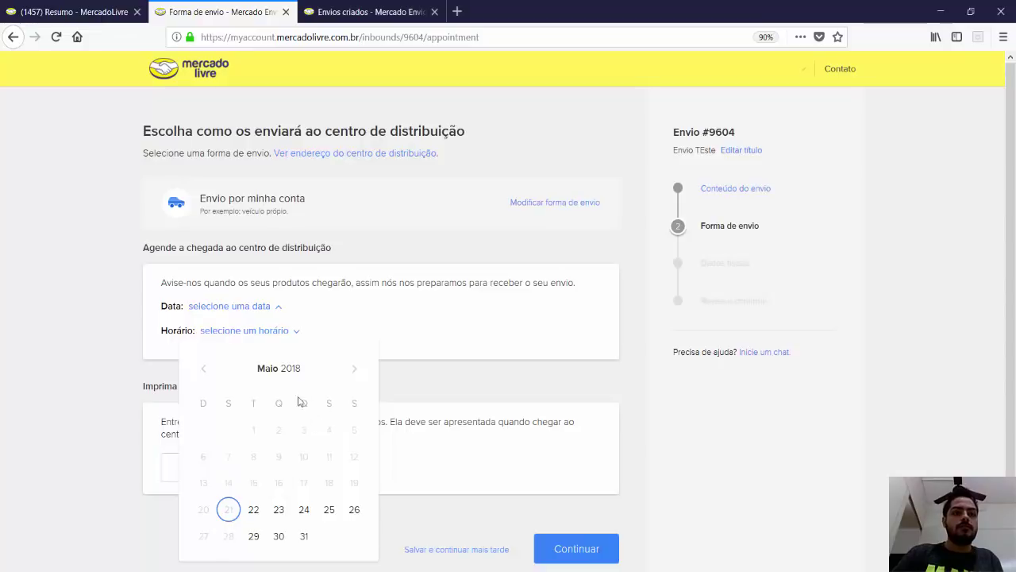
left_click(255, 511)
left_click(277, 330)
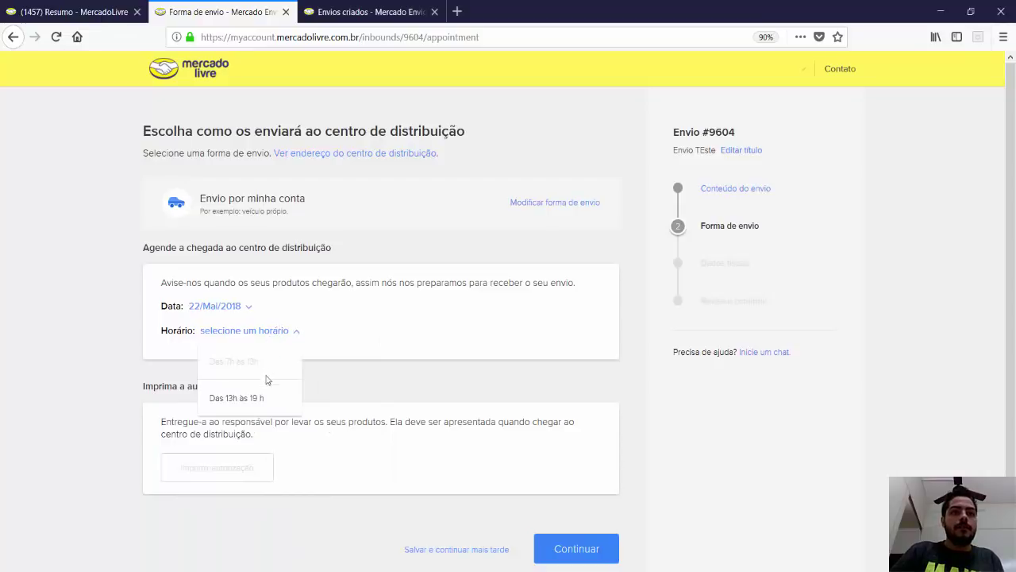
left_click(267, 397)
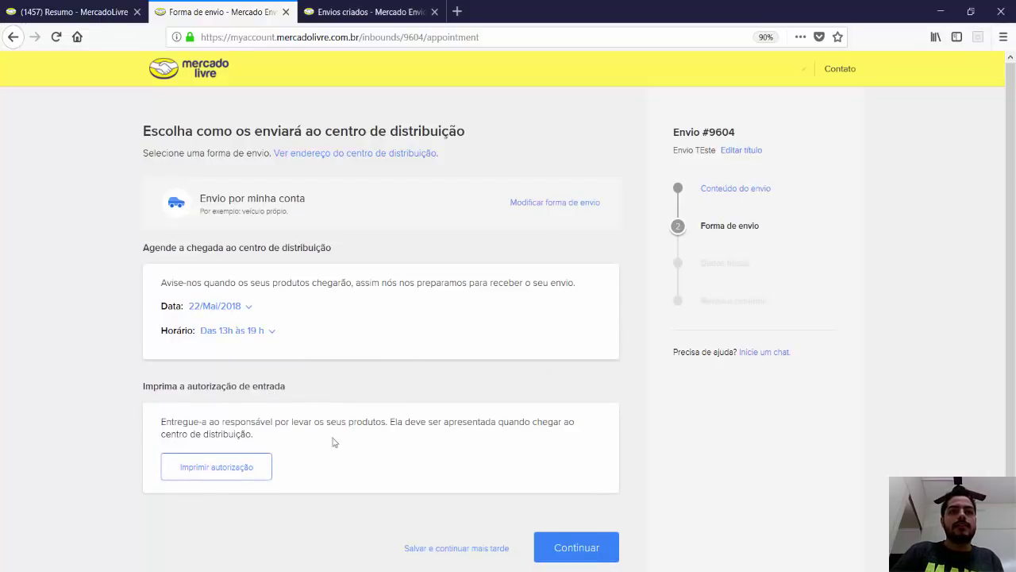
Save the entry authorization PDF and try to open the downloaded file
left_click(225, 474)
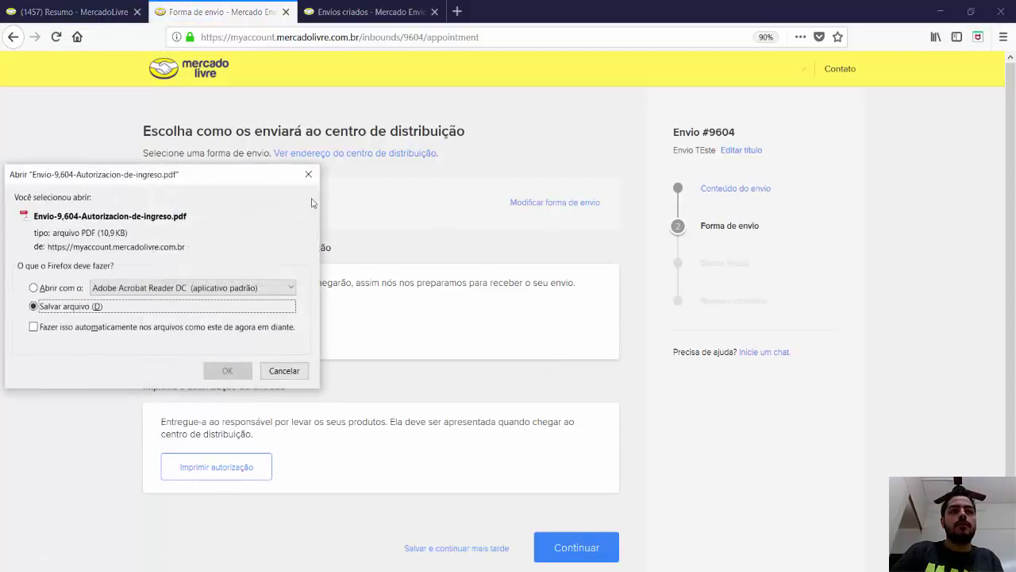
left_click(227, 371)
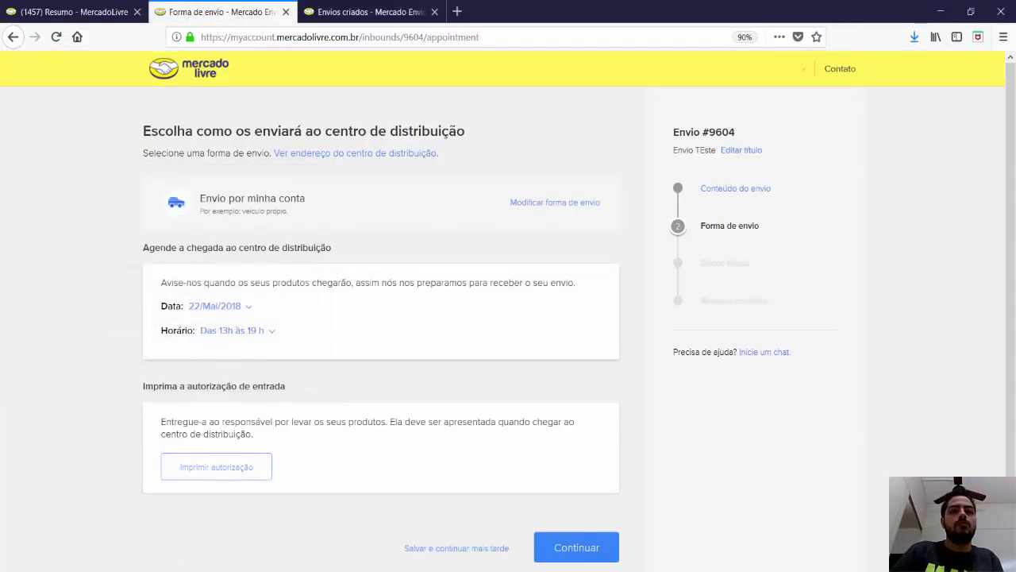
left_click(915, 37)
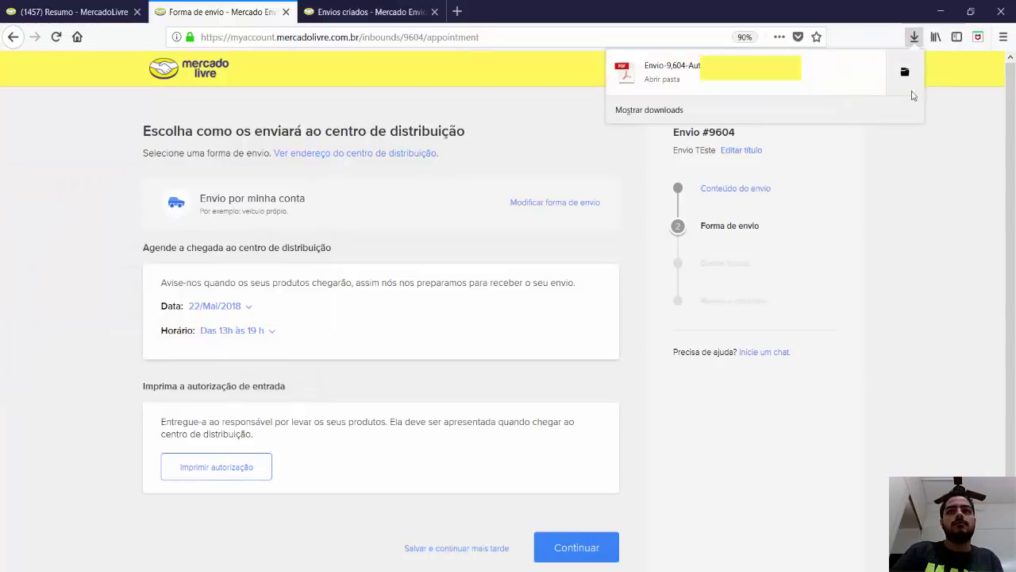
left_click(766, 83)
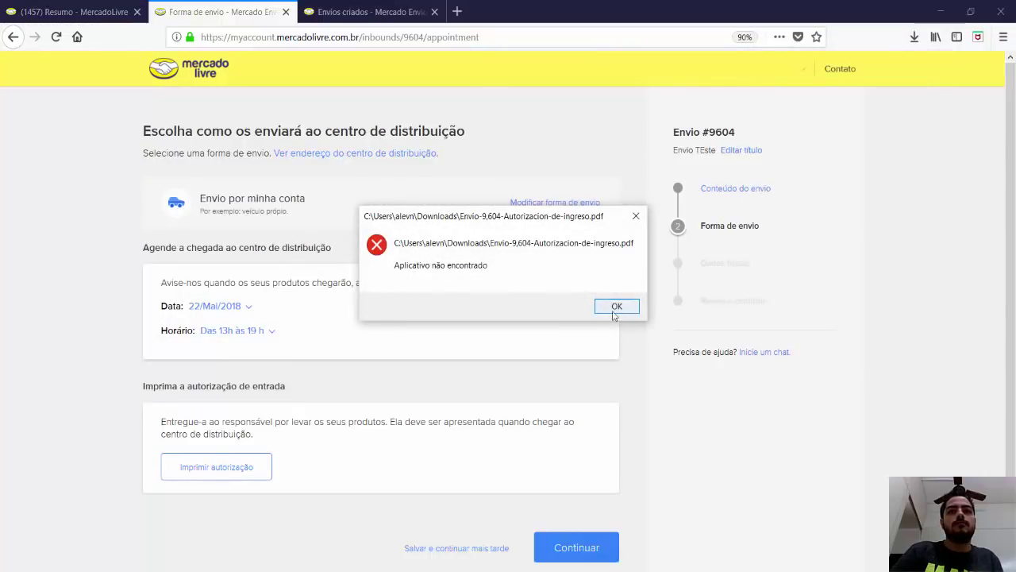
left_click(615, 310)
left_click(915, 37)
left_click(671, 71)
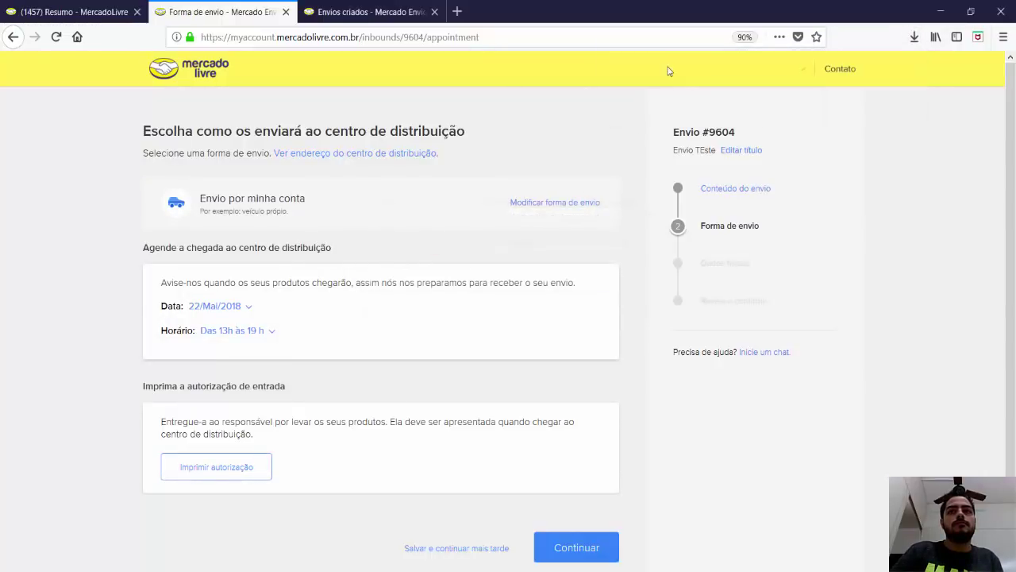
left_click(617, 306)
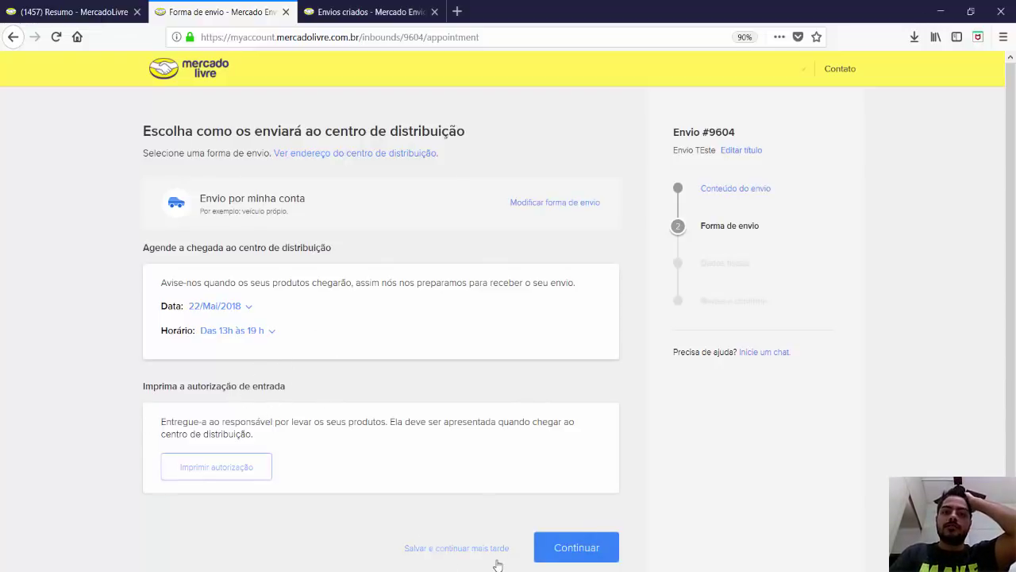
Continue to the fiscal data stage of the shipment
left_click(583, 548)
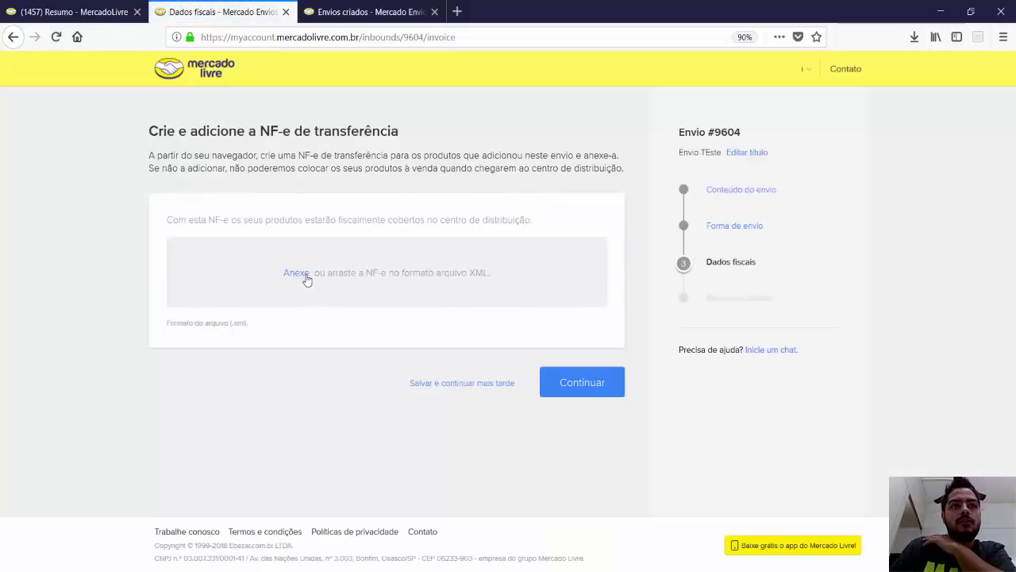
Attach the first NF-e XML file from Downloads to the shipment, then remove it again
left_click(307, 280)
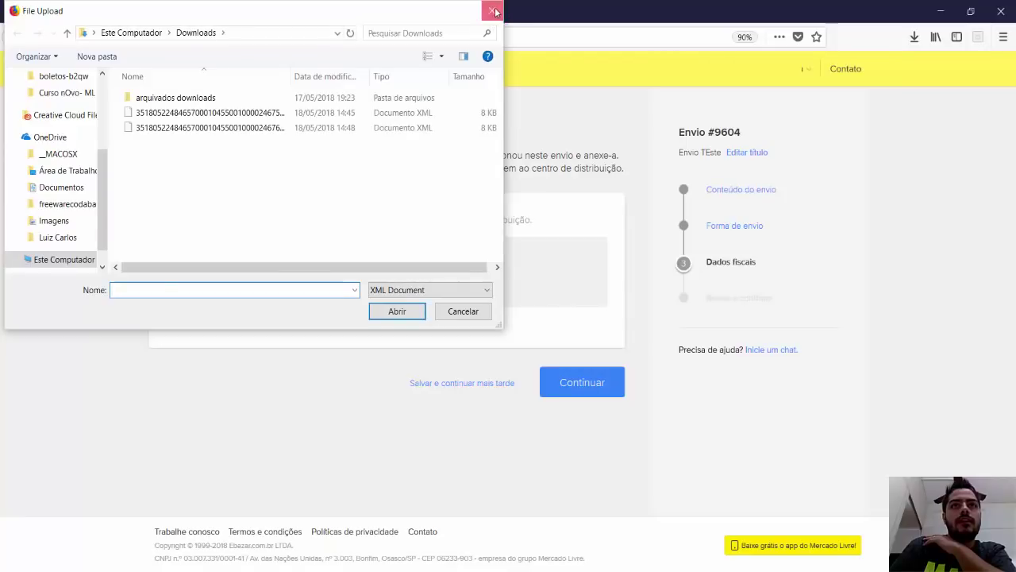
left_click(487, 9)
left_click(306, 278)
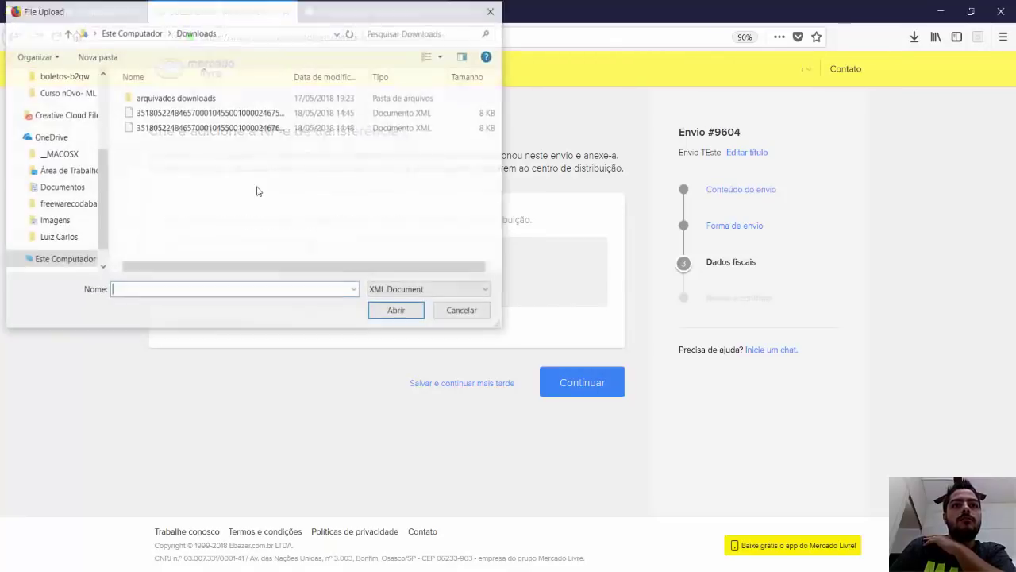
double_click(211, 118)
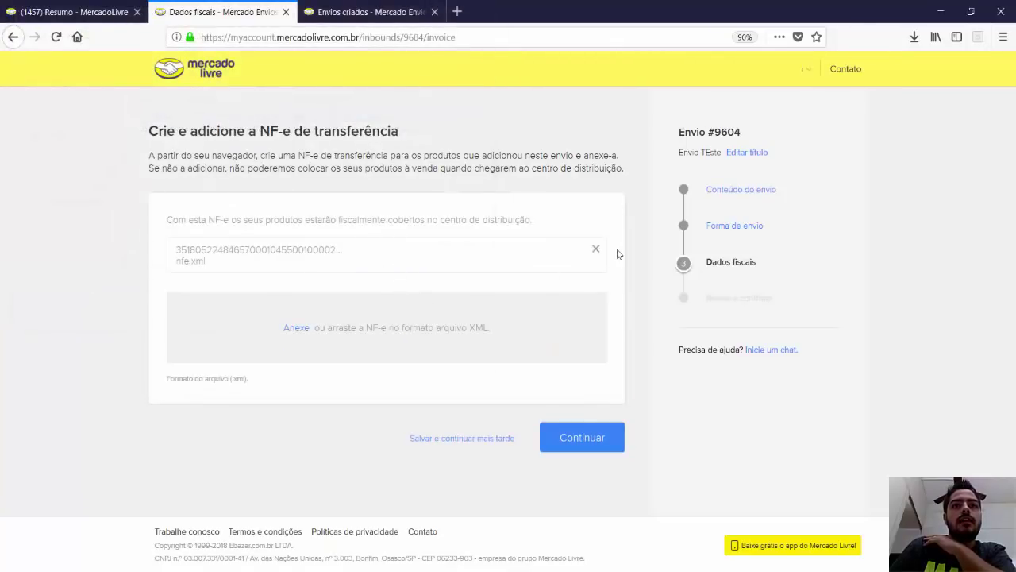
left_click(599, 253)
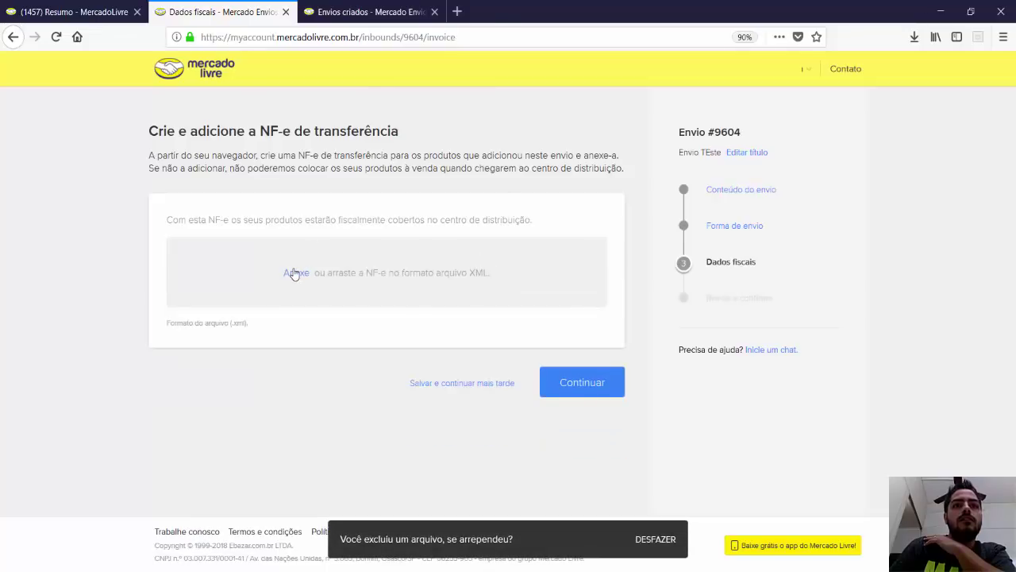
left_click(292, 273)
left_click(492, 11)
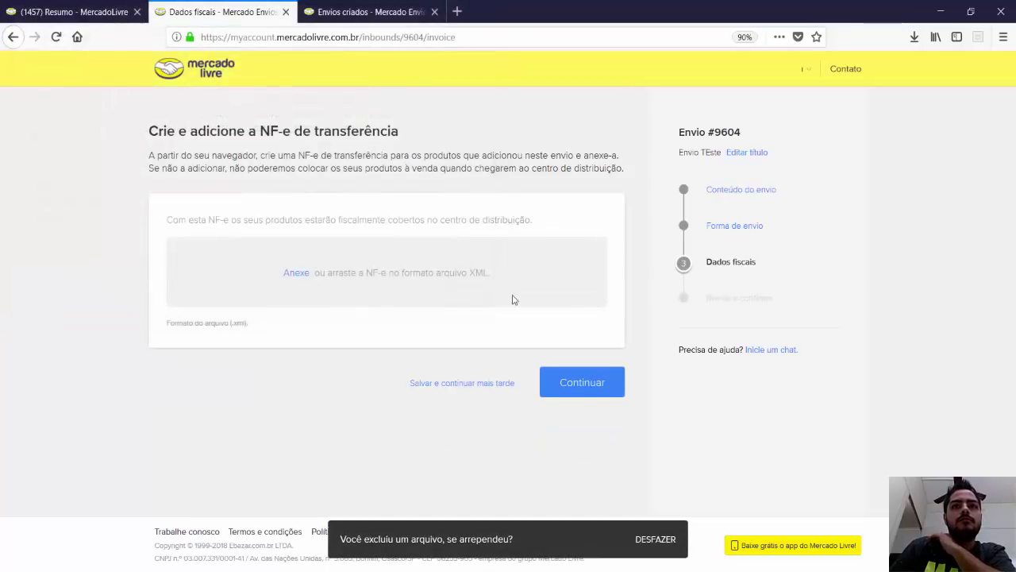
Continue to the shipment review without an attached NF-e and highlight the "Dados fiscais" line
left_click(600, 383)
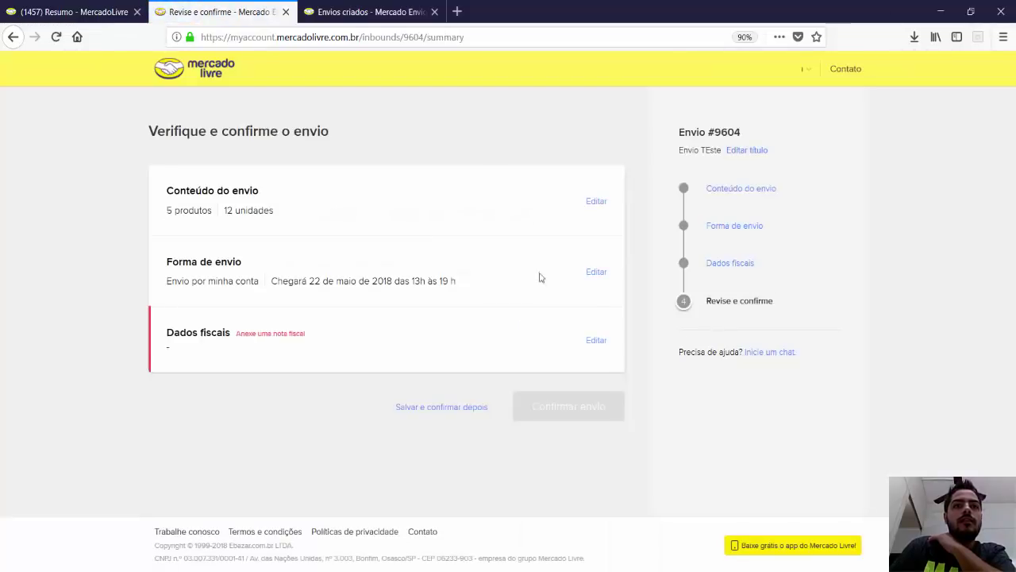
left_click_drag(166, 327, 370, 320)
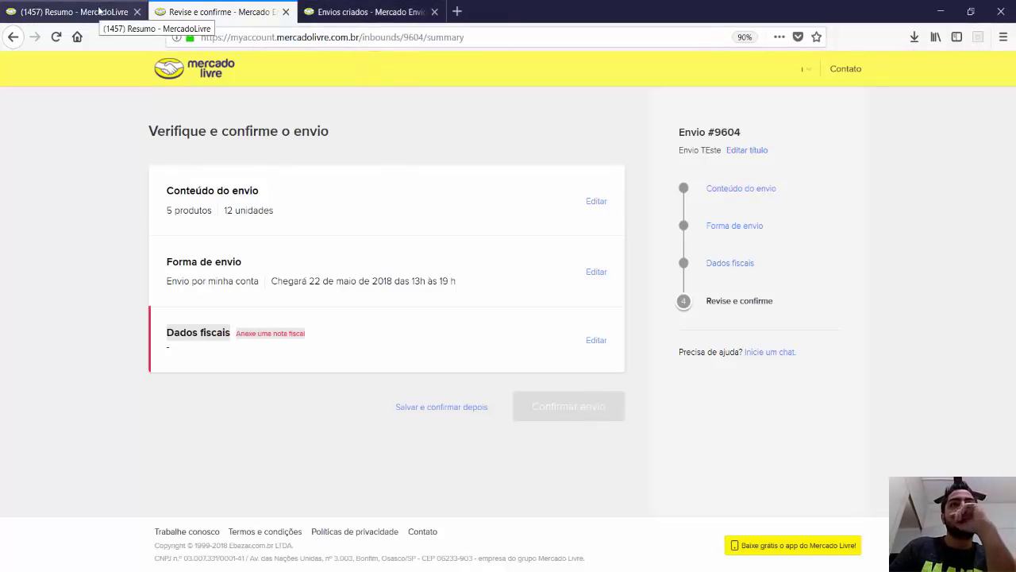
Switch to the "Envios criados" page and examine the status of the created shipments
left_click(328, 14)
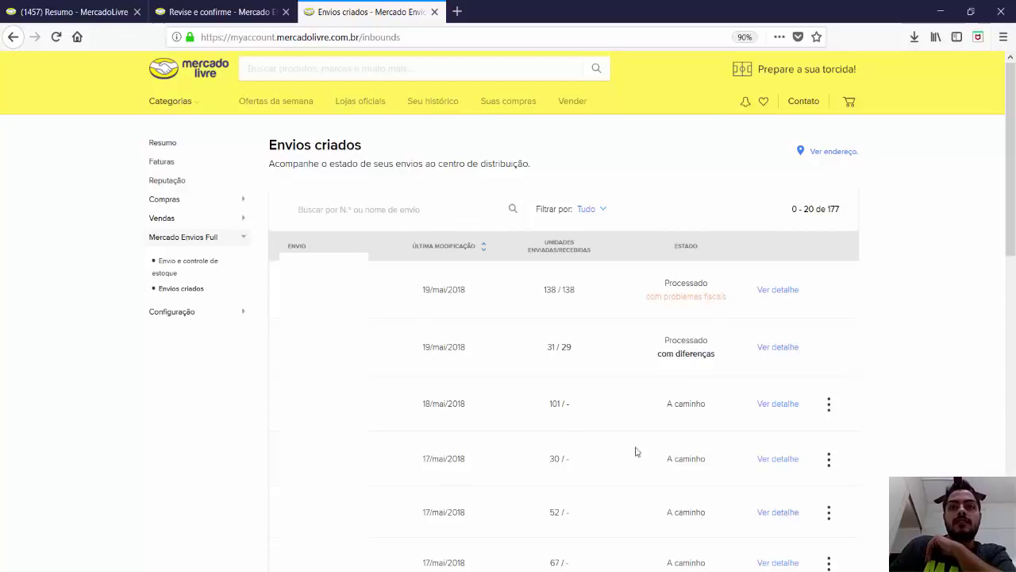
scroll(689, 386, "down", 2)
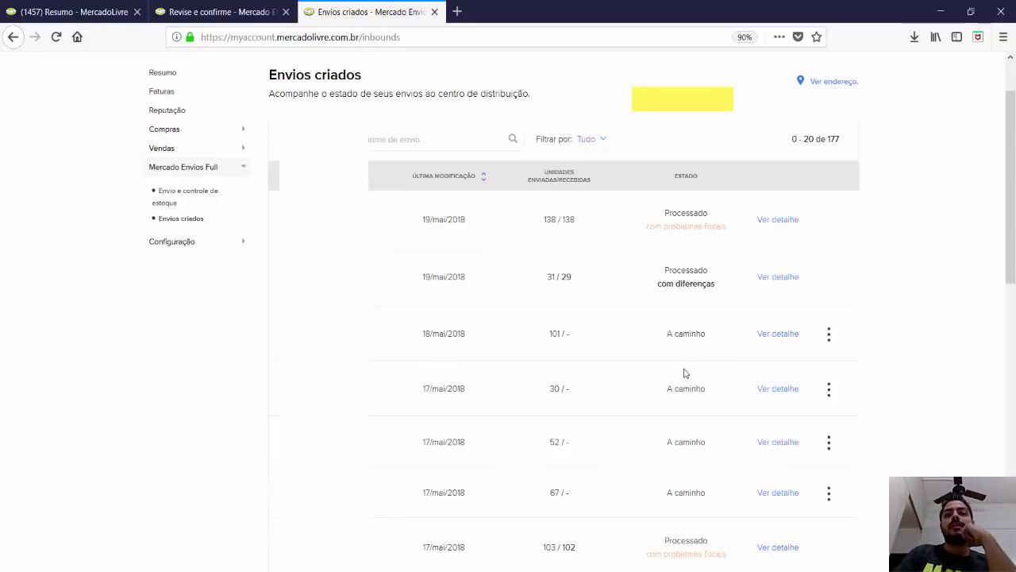
Open the details of the first shipment marked "Processado com problemas fiscais" and examine the first product's sent, received and detail values
scroll(679, 381, "down", 5)
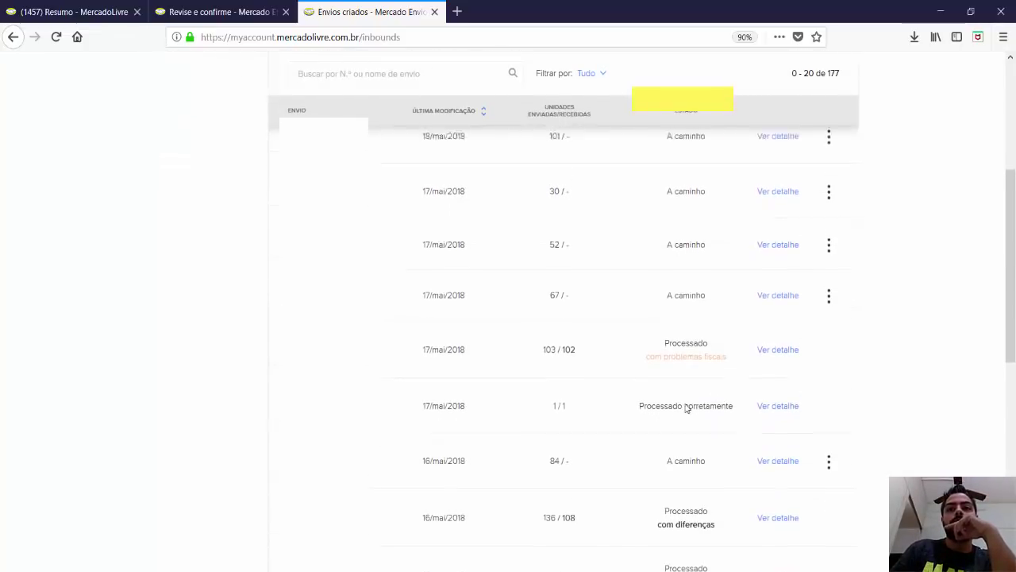
scroll(691, 401, "up", 5)
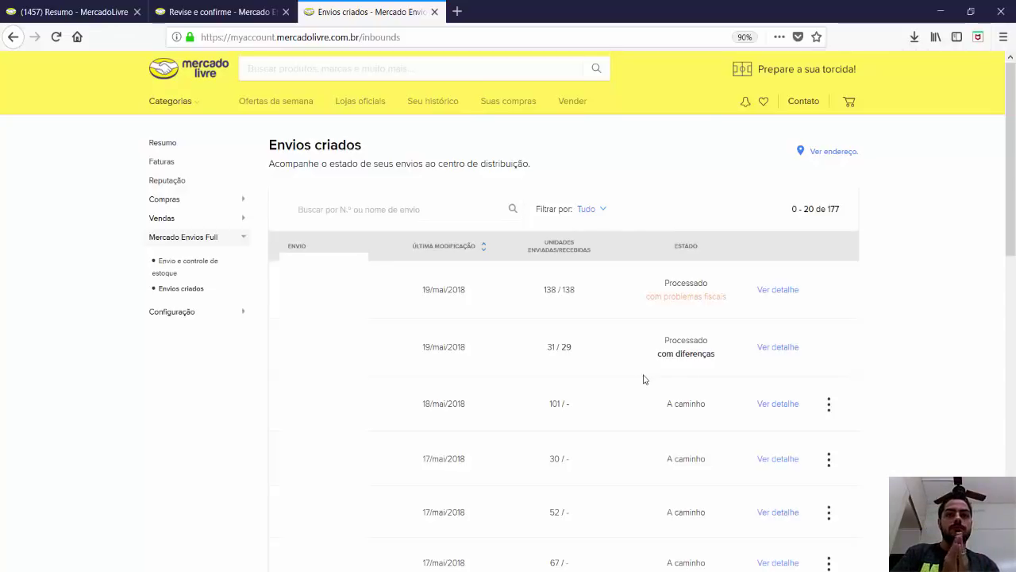
left_click(778, 291)
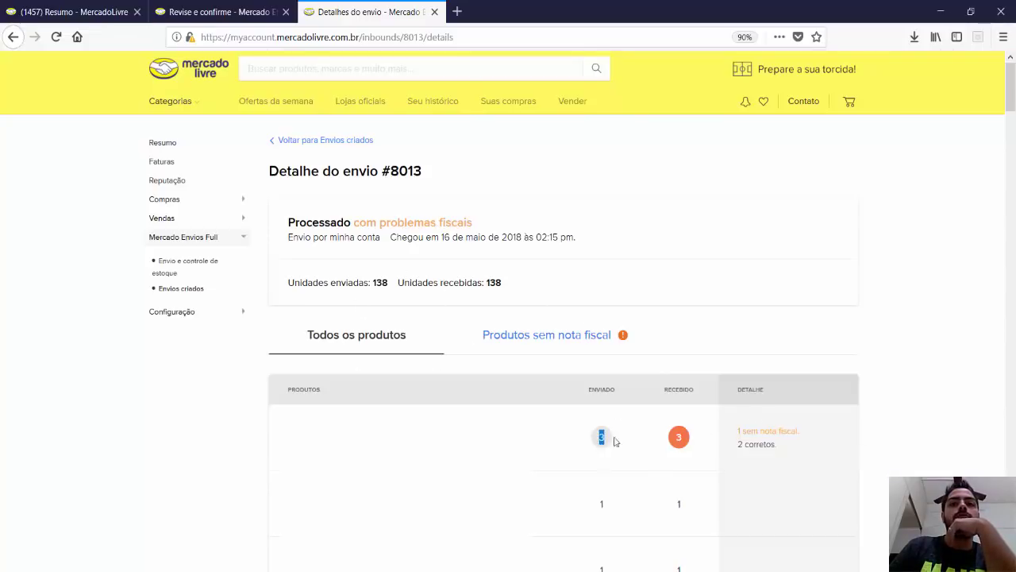
double_click(679, 437)
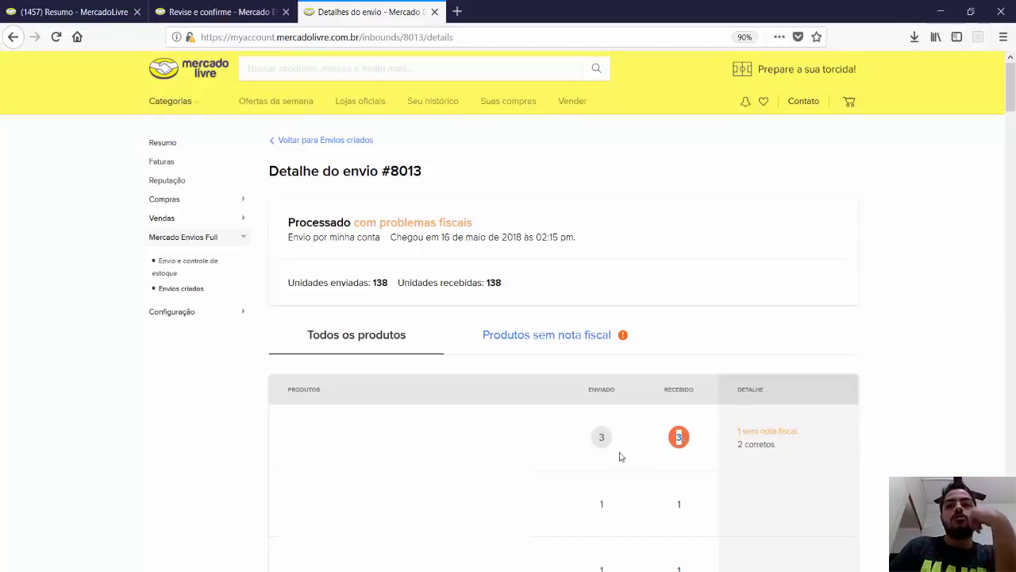
left_click_drag(791, 447, 720, 443)
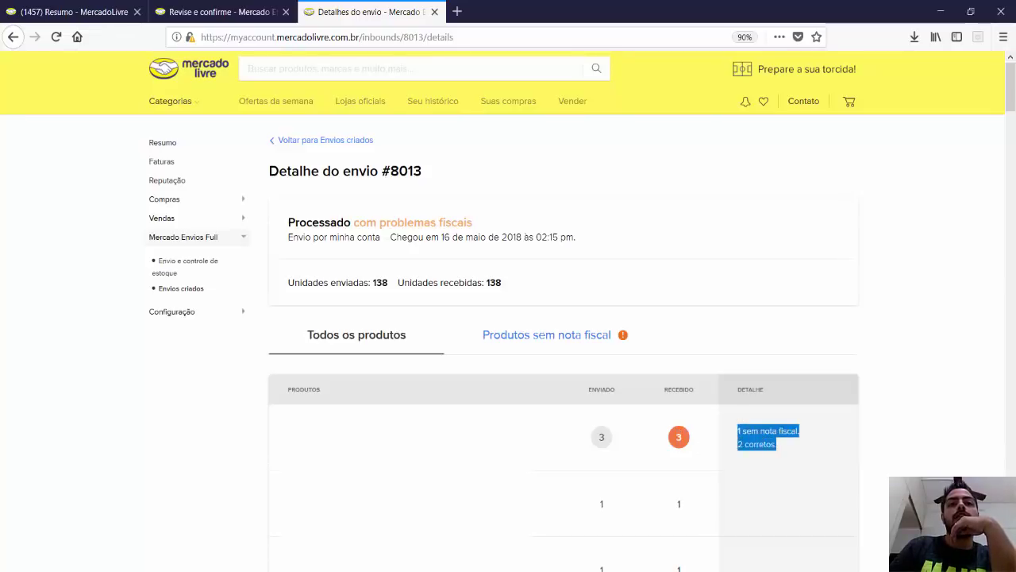
left_click(798, 453)
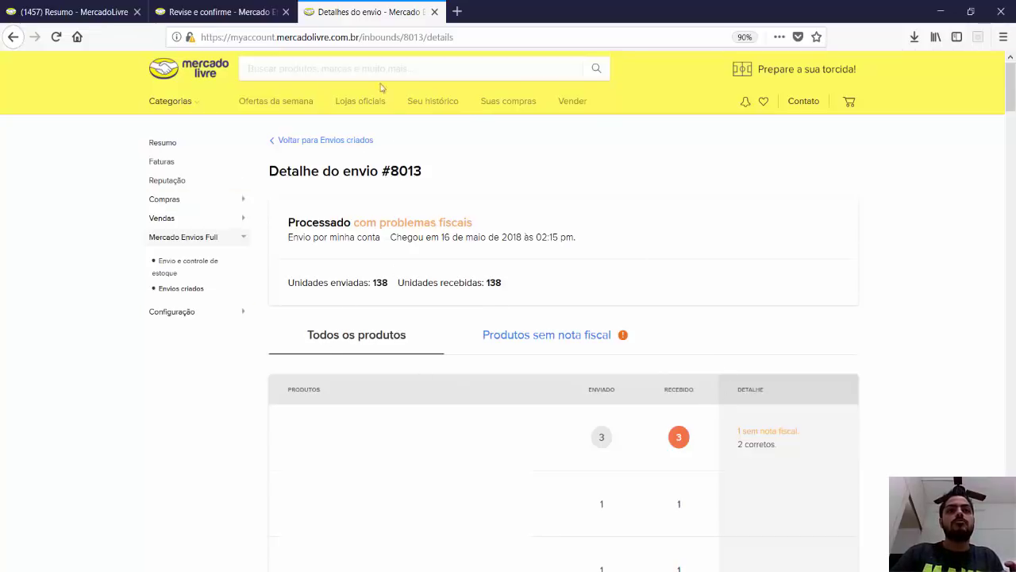
Return to the created shipments list and delete the shipment that is "Em preparação", confirming the exclusion
left_click(314, 143)
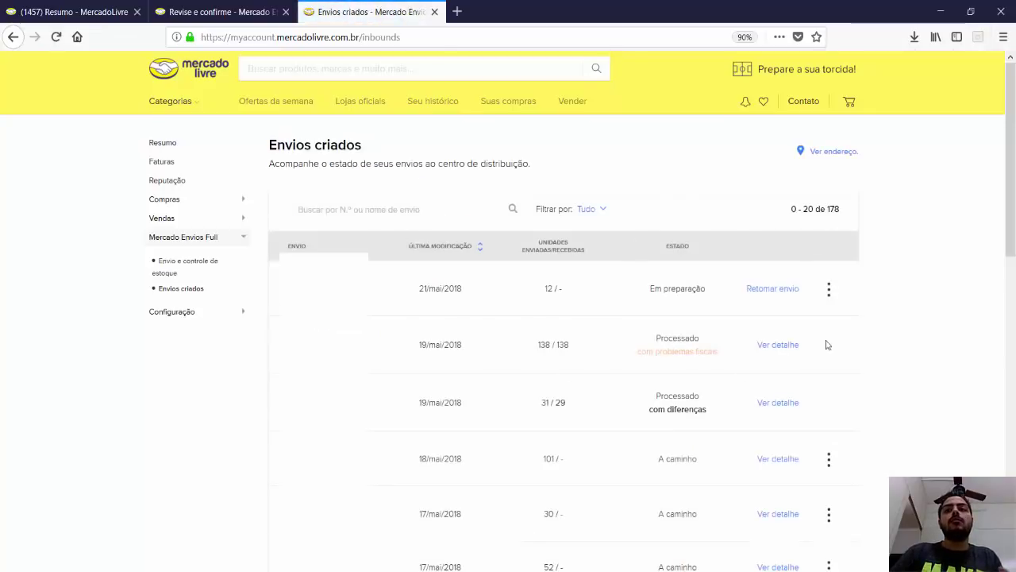
left_click(828, 288)
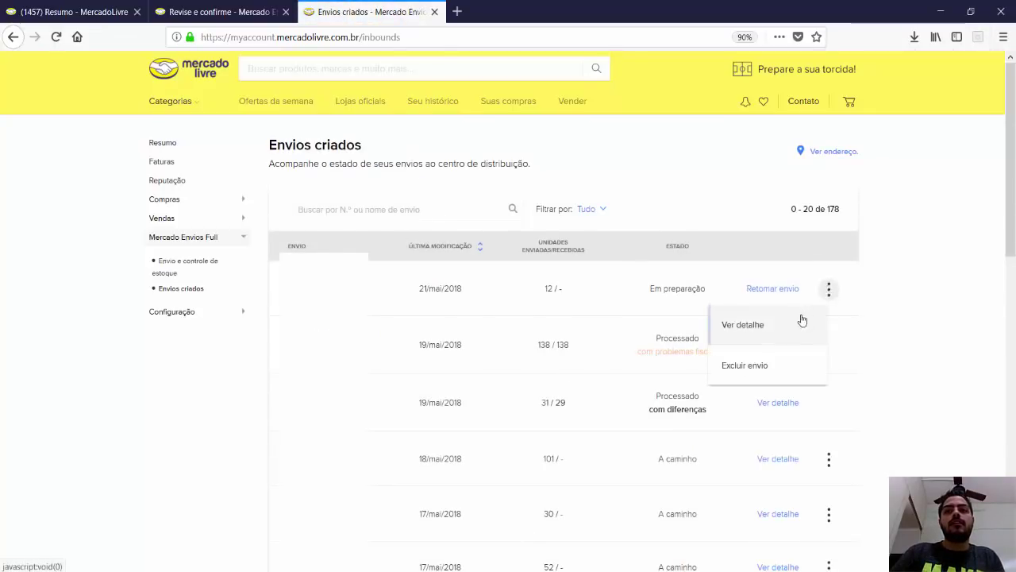
left_click(765, 369)
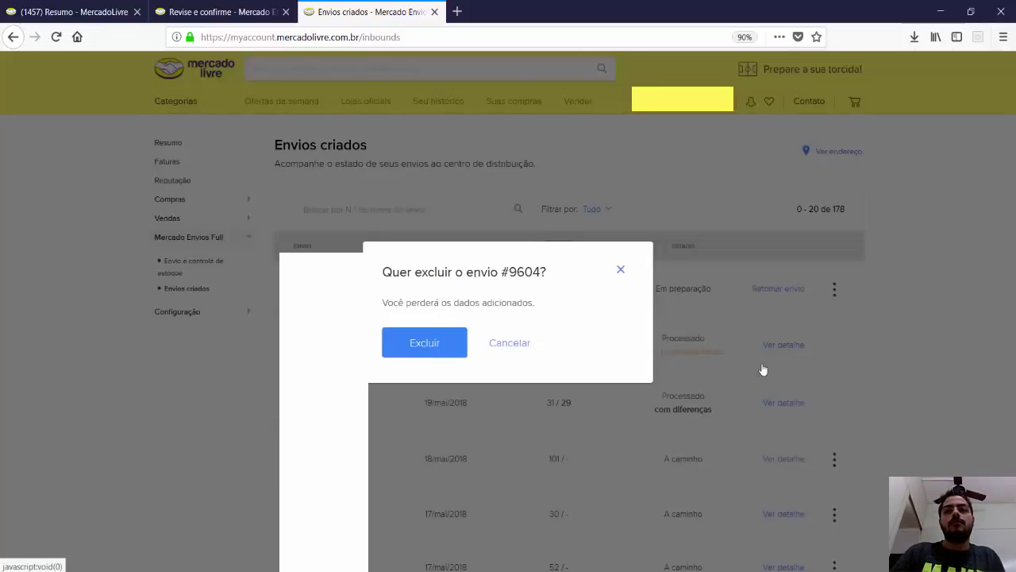
left_click(434, 346)
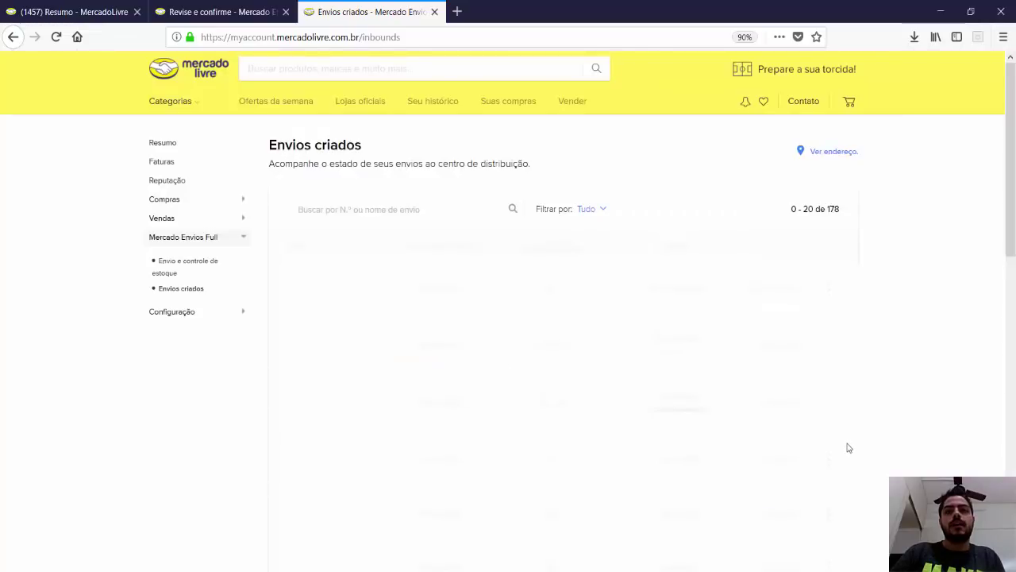